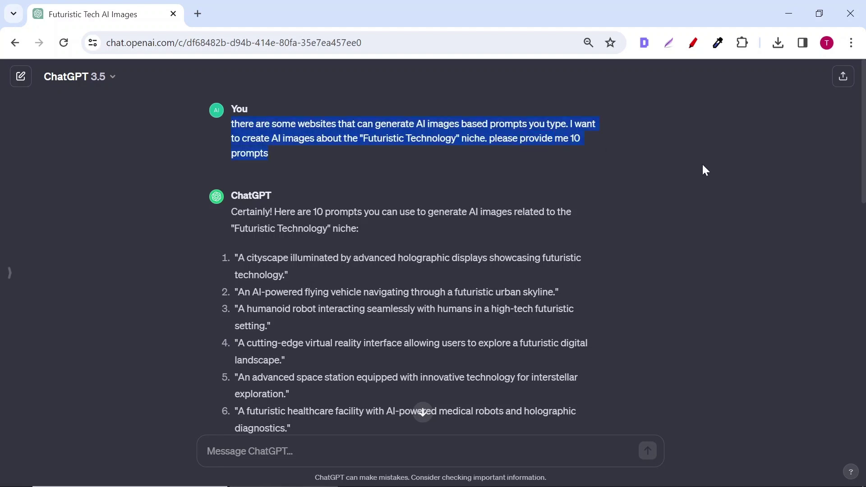
scroll(701, 163, down, 5)
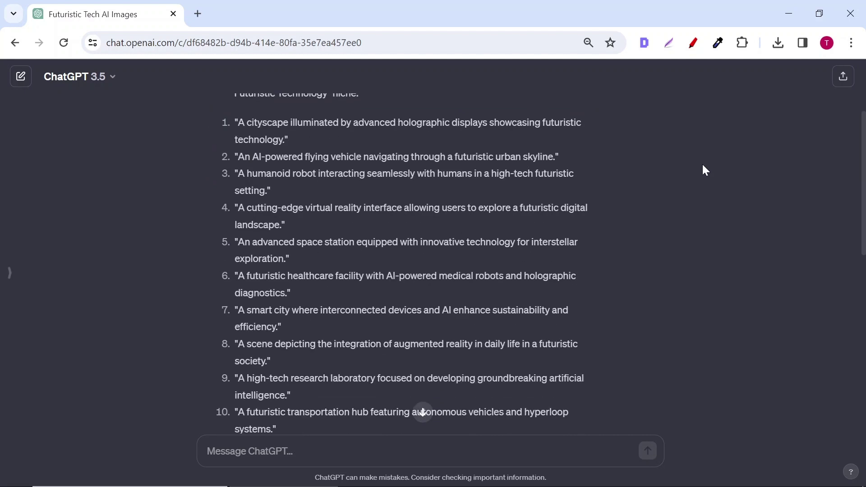
scroll(701, 171, down, 3)
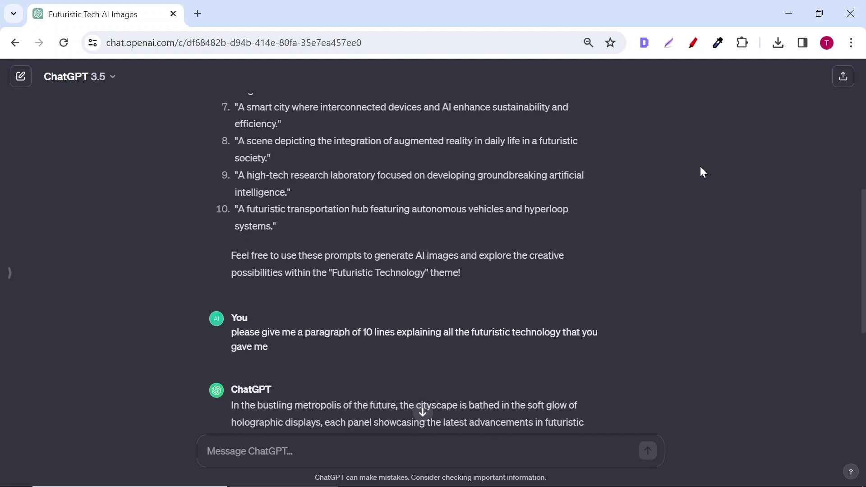
scroll(702, 171, down, 3)
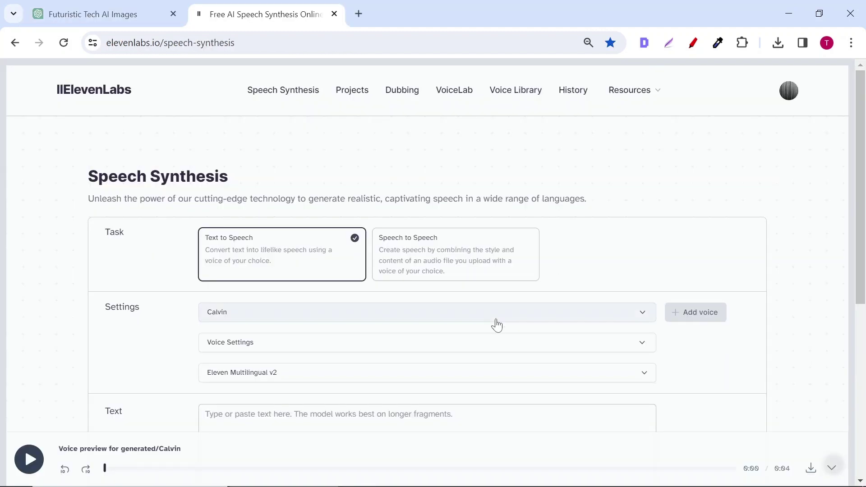
Step: Keep Calvin as the ElevenLabs voice and check its voice settings
click(497, 312)
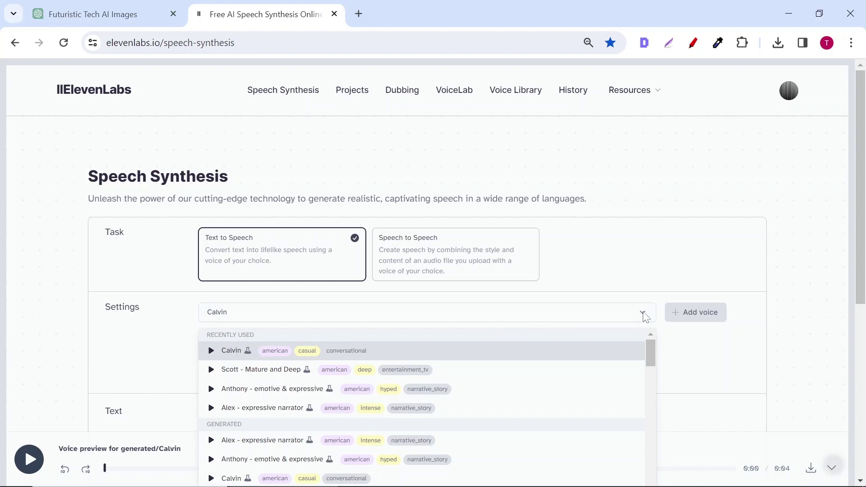
click(532, 333)
click(242, 342)
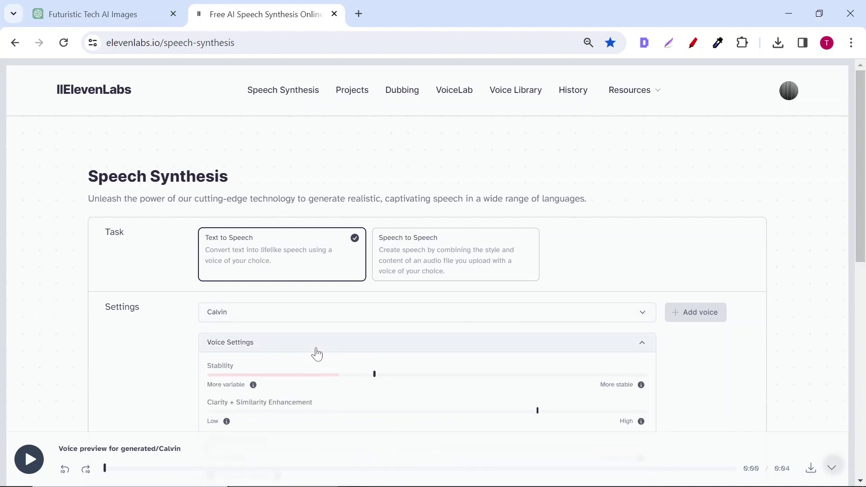
click(421, 343)
scroll(420, 346, down, 3)
Step: Paste the futuristic metropolis paragraph, generate the 1:28 speech clip and preview it
right_click(412, 298)
click(449, 184)
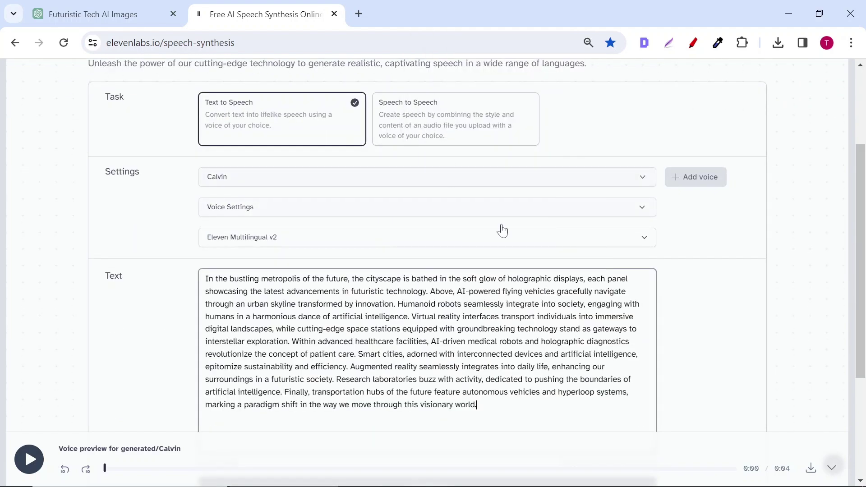
scroll(728, 325, down, 3)
click(450, 352)
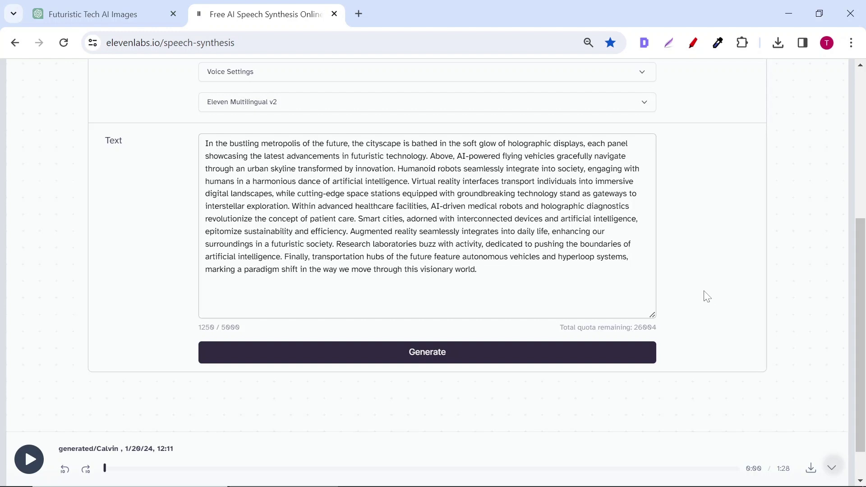
click(30, 460)
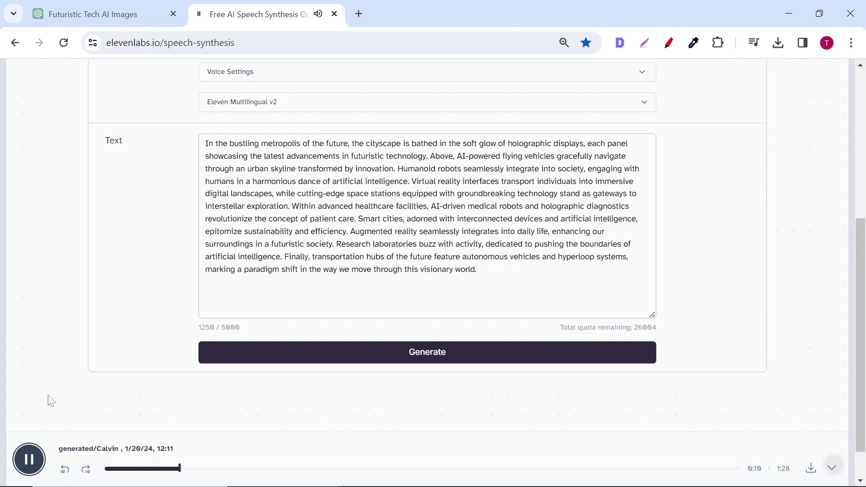
click(30, 460)
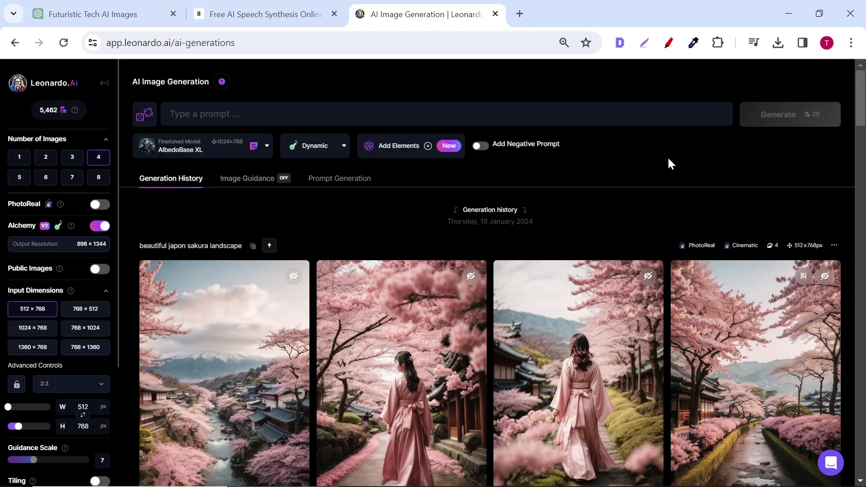
Step: Copy the first holographic cityscape prompt from the ChatGPT conversation
click(92, 14)
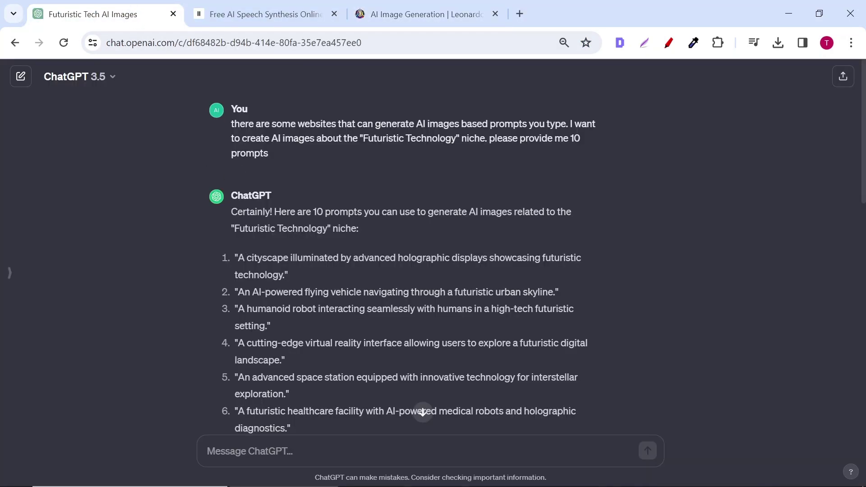
drag(238, 257, 283, 275)
right_click(284, 271)
click(308, 281)
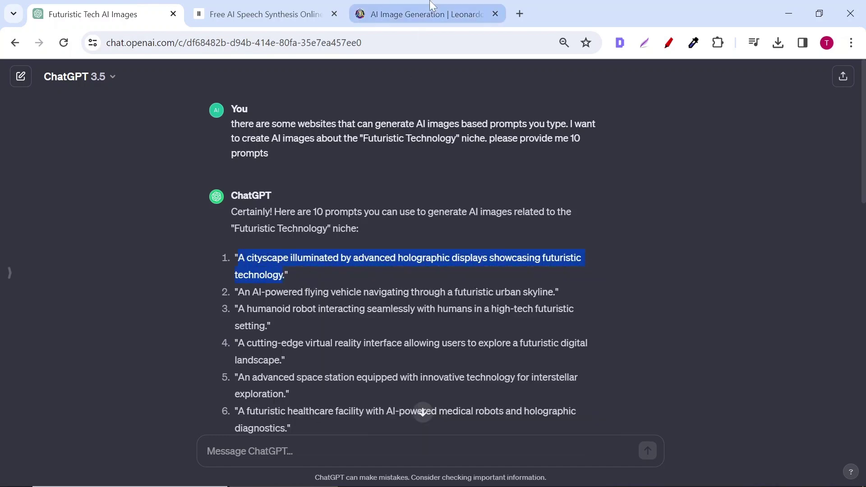
Step: Paste the cityscape prompt into Leonardo.Ai and generate four images
click(426, 13)
right_click(287, 115)
click(326, 247)
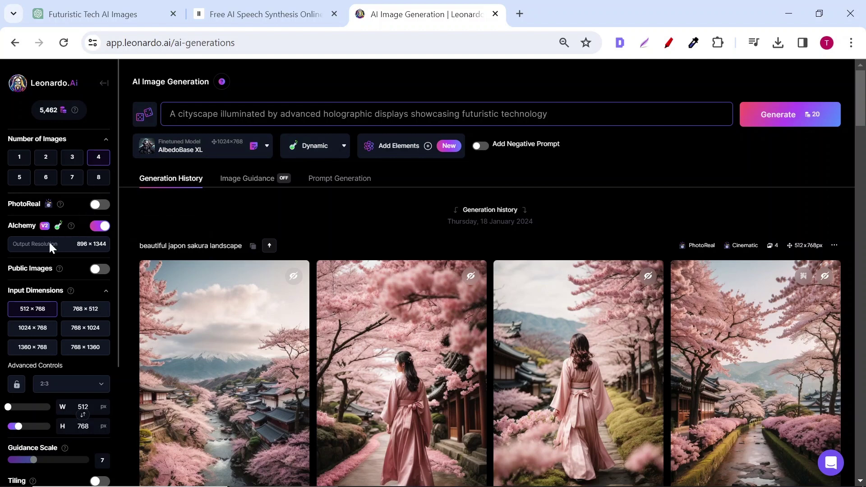
click(785, 121)
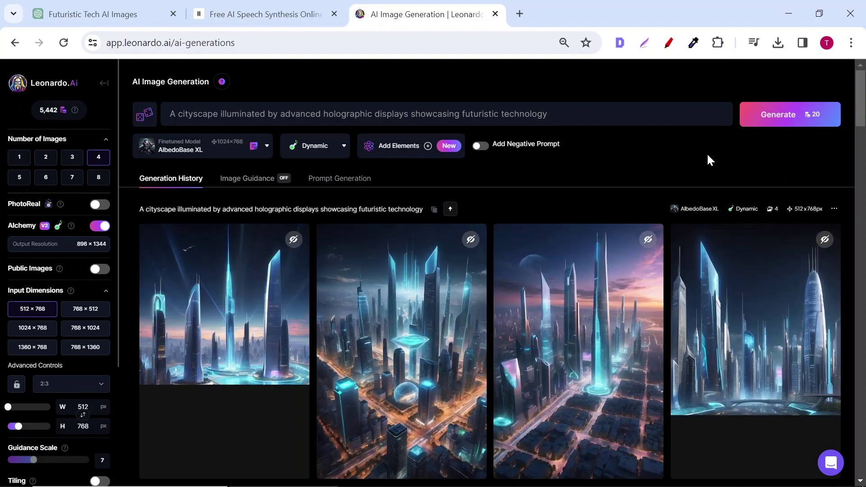
scroll(709, 160, down, 1)
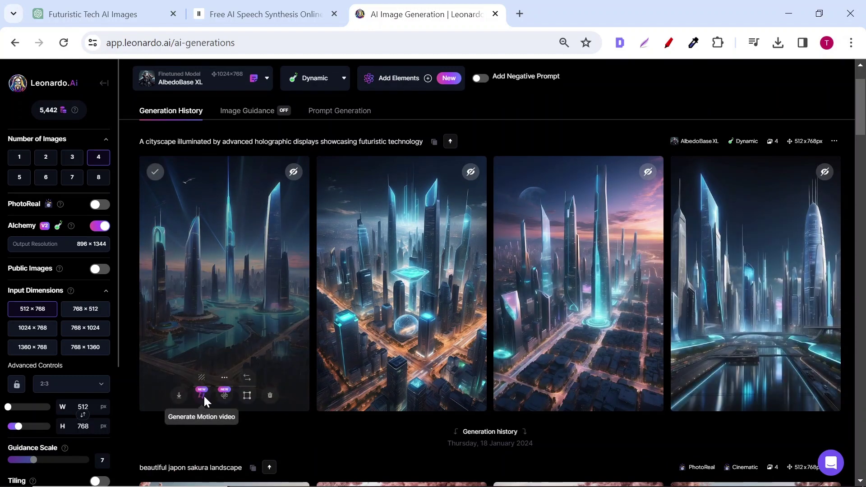
Step: Generate Image2Motion videos from the first, second and fourth cityscape images
click(202, 395)
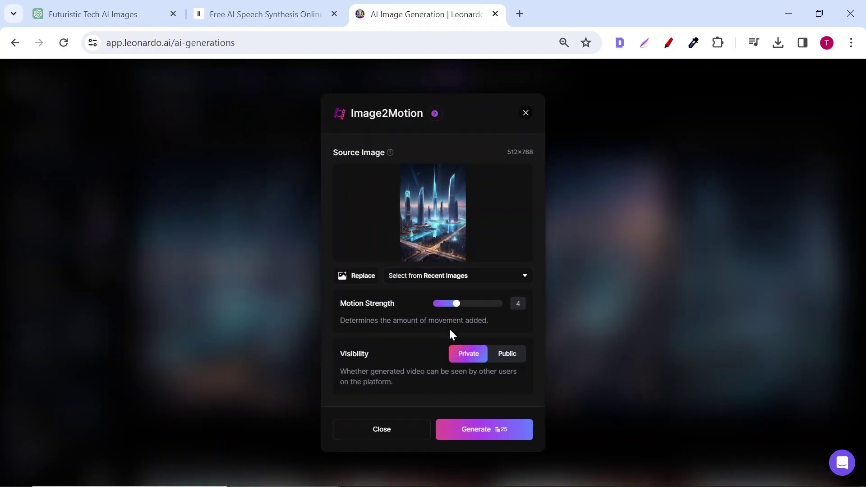
click(478, 433)
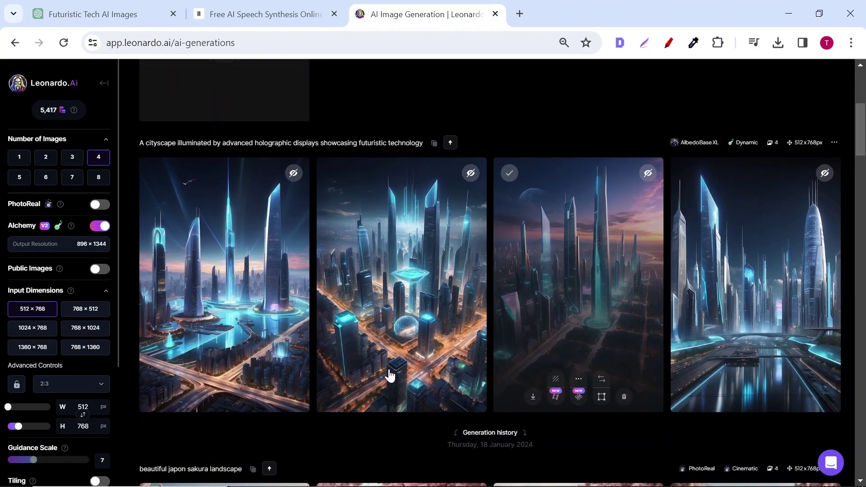
click(390, 376)
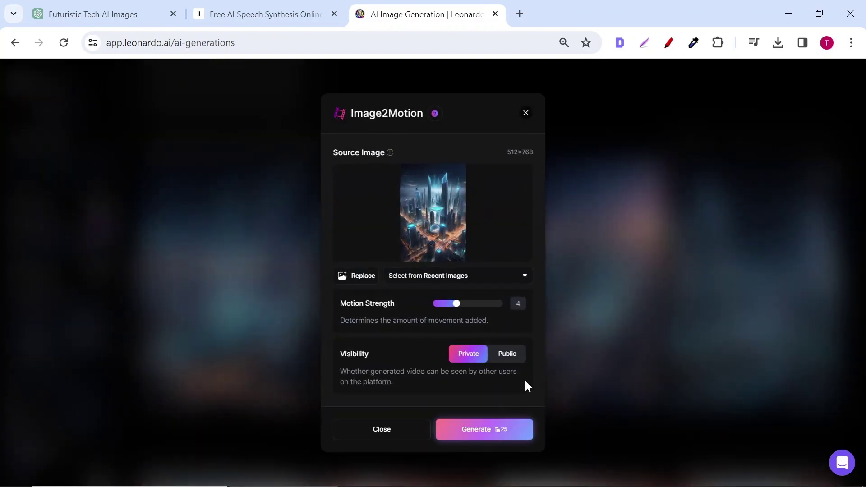
click(478, 427)
click(736, 399)
click(481, 429)
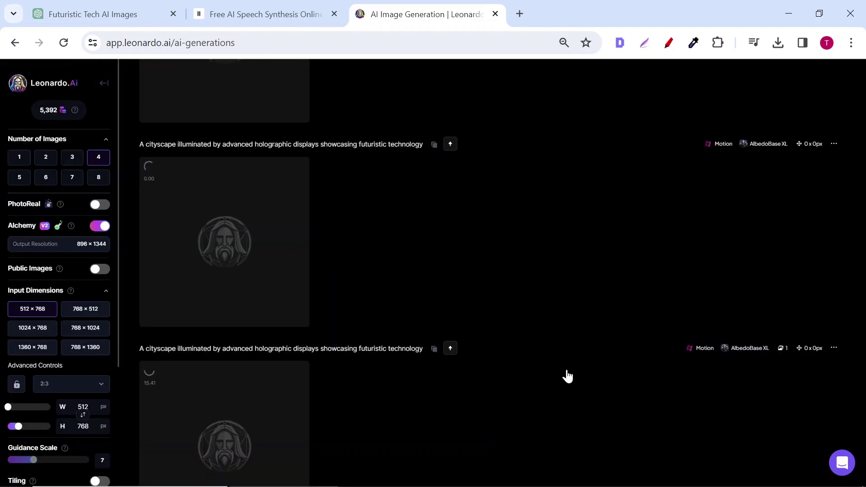
scroll(560, 296, up, 3)
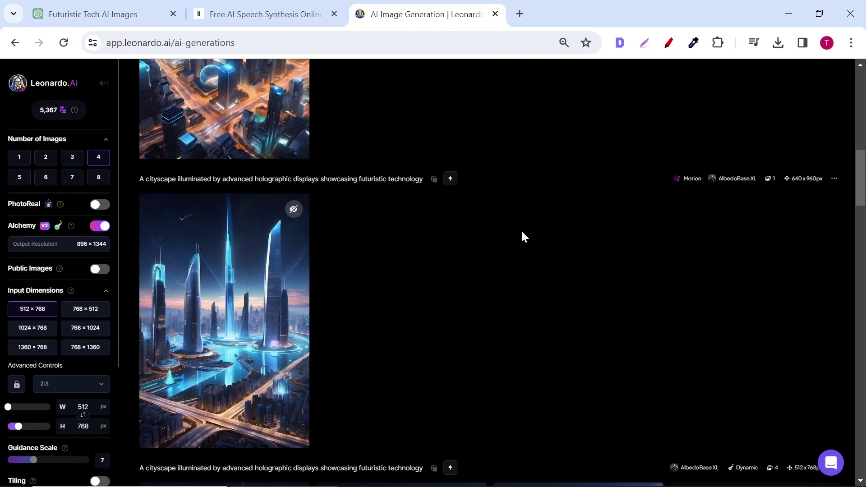
scroll(521, 229, up, 3)
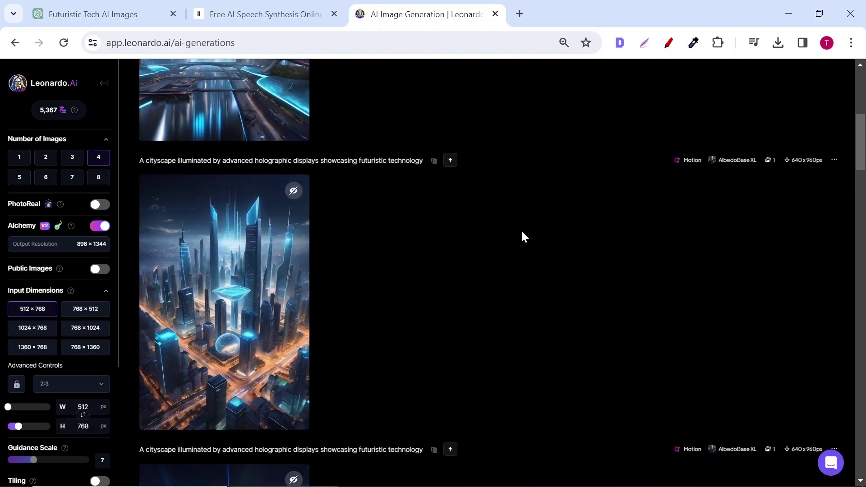
scroll(521, 230, up, 2)
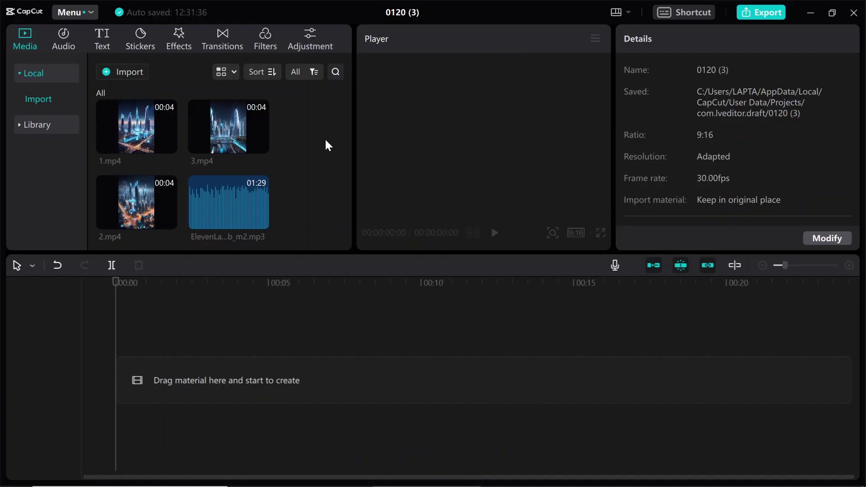
Step: Add 3.mp4, 2.mp4, 1.mp4 and the ElevenLabs mp3 to the timeline
click(261, 144)
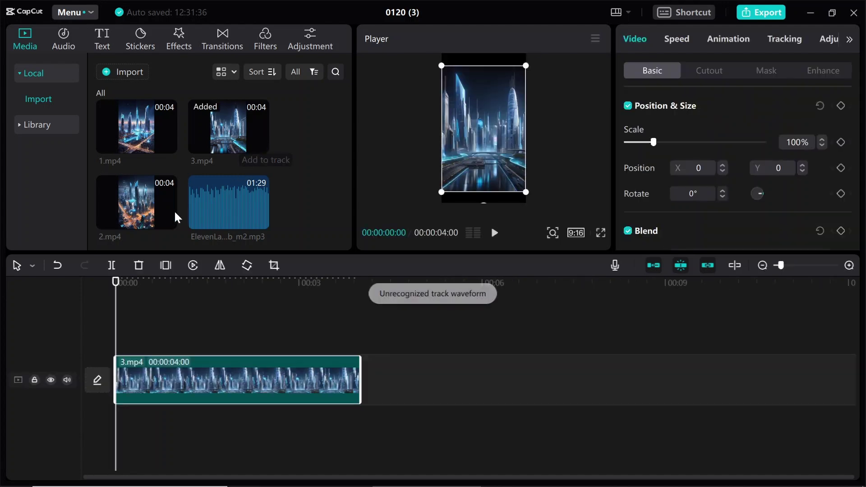
click(169, 221)
click(168, 145)
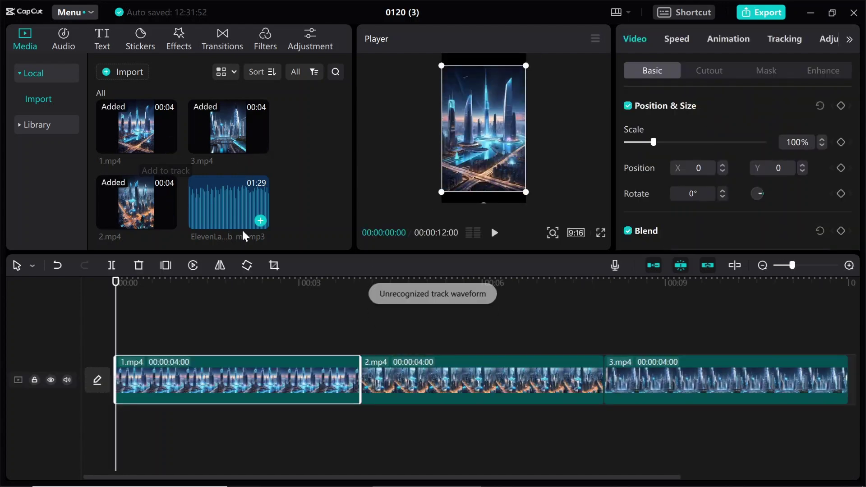
click(260, 221)
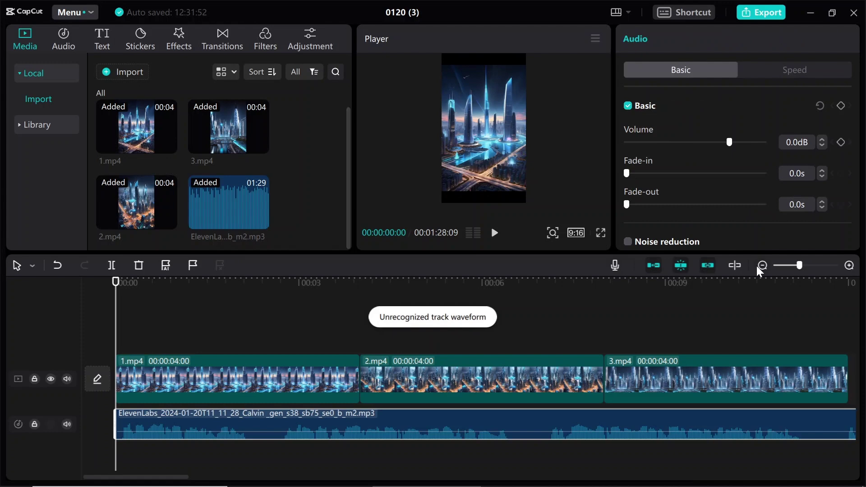
Step: Zoom out to see all clips and keep the vertical 9:16 frame ratio
drag(792, 266, 758, 266)
click(576, 233)
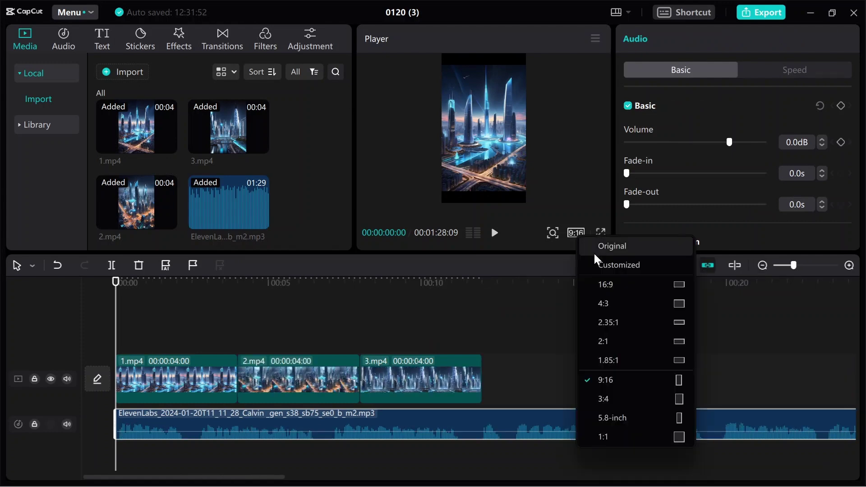
click(676, 383)
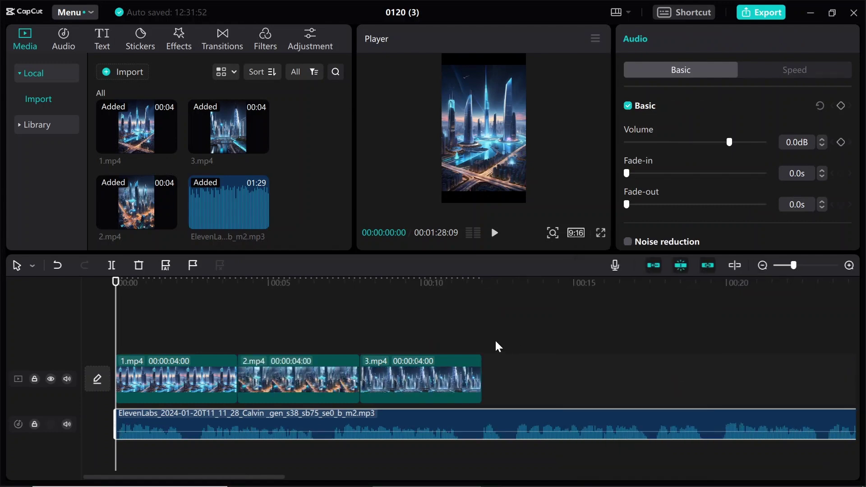
Step: Split the voiceover at the video's end (Ctrl+B) and delete the remainder
click(473, 344)
click(516, 425)
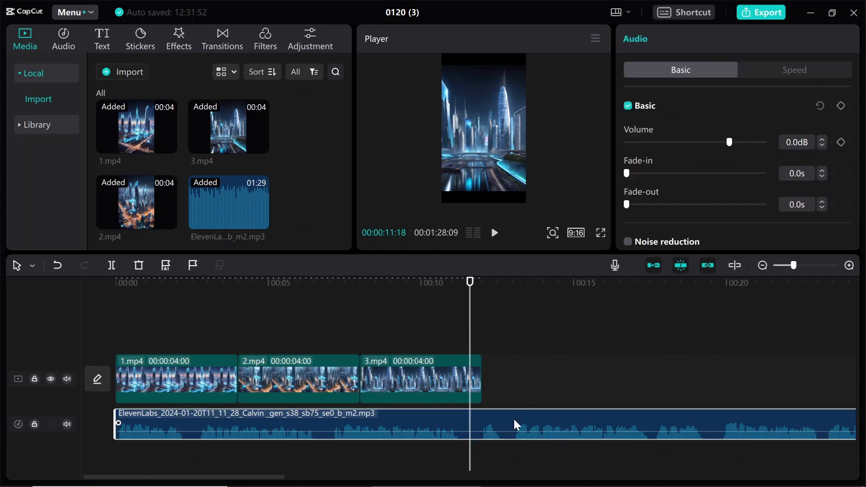
key(ctrl+b)
key(Delete)
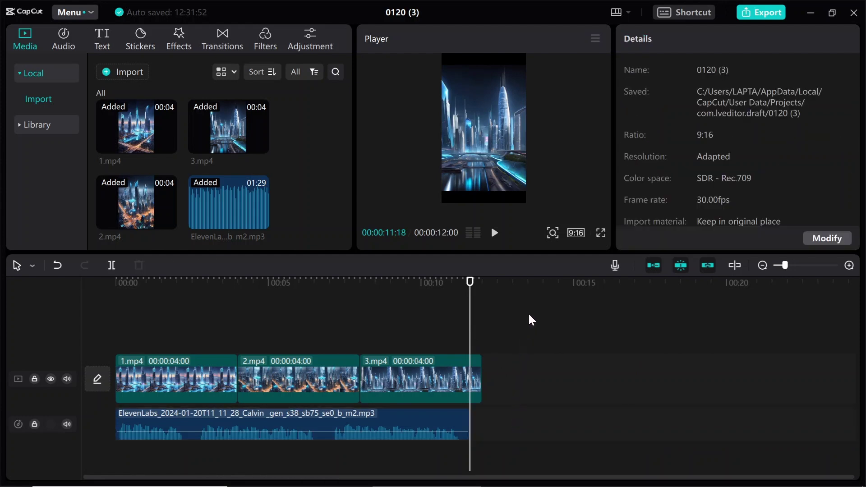
Step: Enlarge the city clips to about 119% so they fill the vertical frame
click(497, 169)
drag(525, 192, 534, 202)
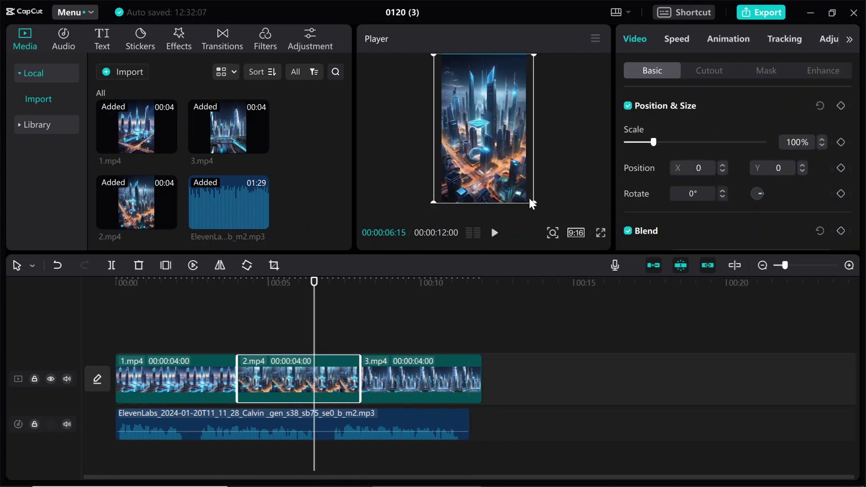
drag(526, 193, 535, 201)
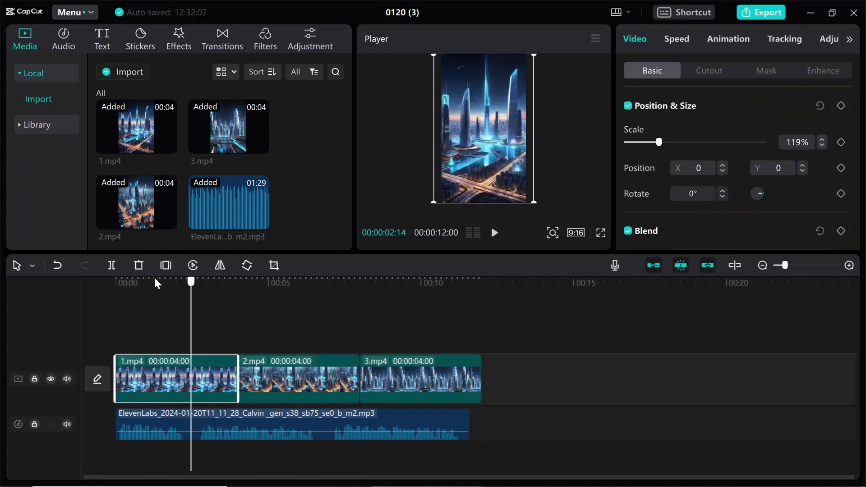
Step: Add Dissolve III transitions between the first-second and second-third clips
click(116, 281)
click(222, 39)
drag(124, 164, 237, 379)
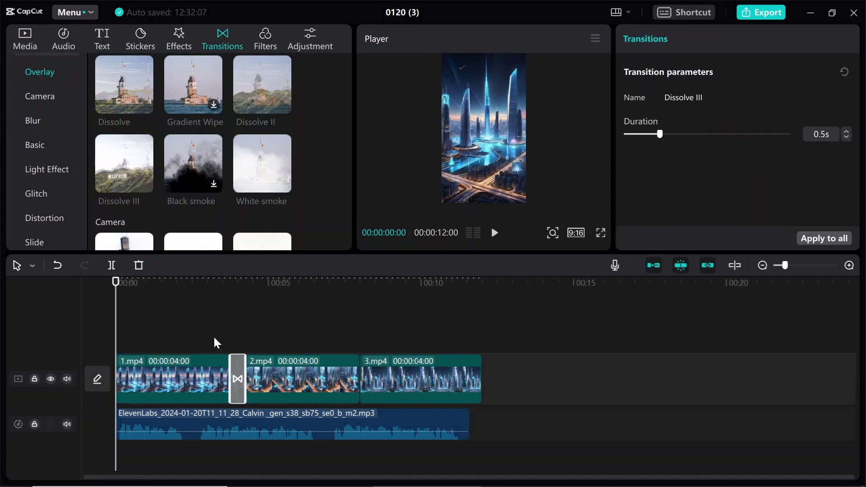
drag(124, 164, 359, 379)
Step: Place Optical Zoom over the first clip and Blu-ray Scanning across the second
click(179, 41)
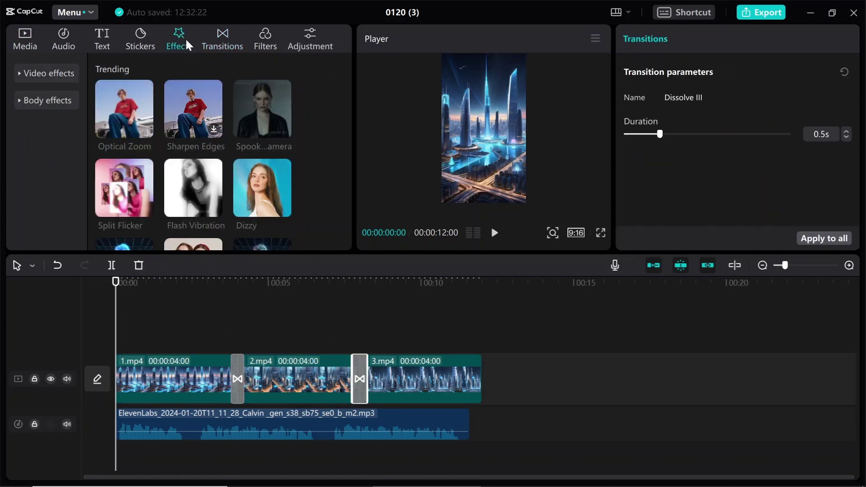
drag(124, 108, 120, 345)
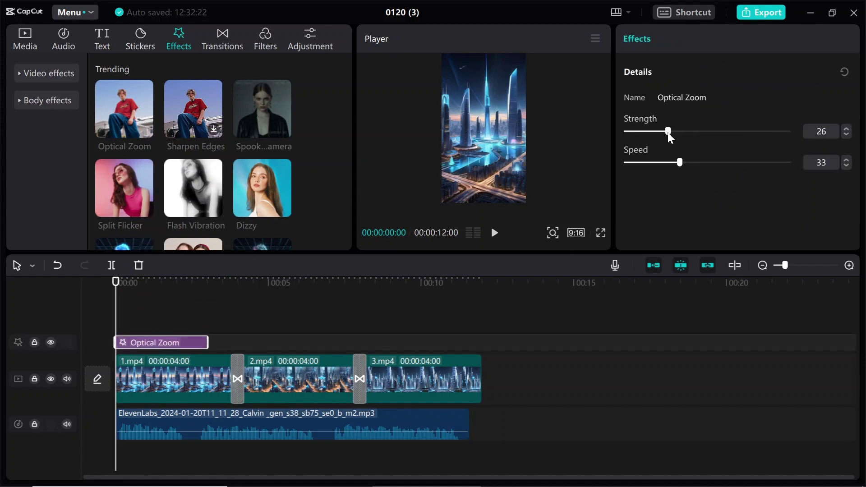
scroll(201, 171, down, 2)
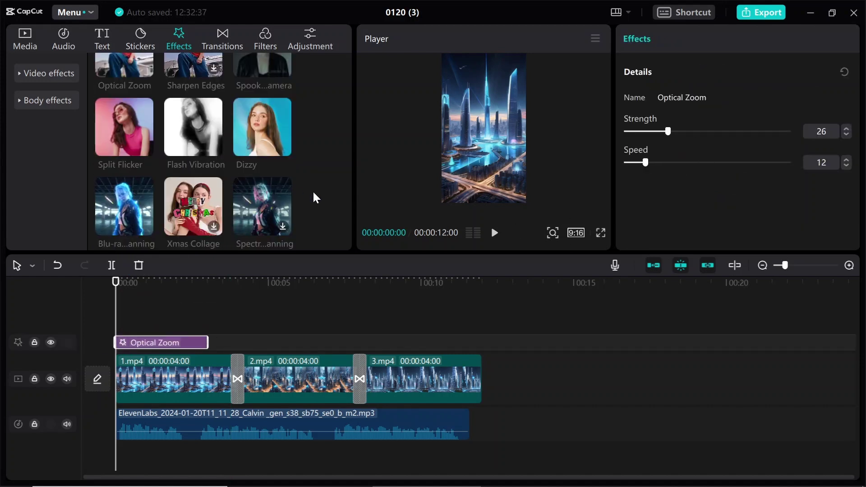
drag(193, 129, 249, 344)
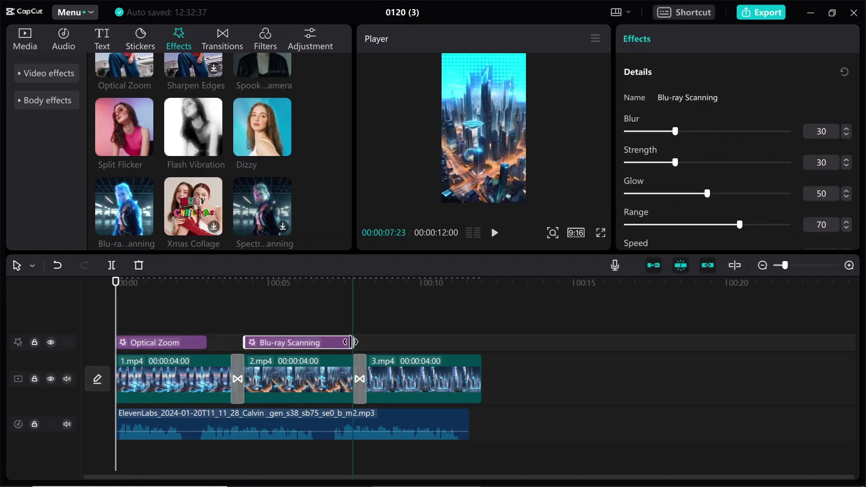
drag(330, 342, 352, 342)
scroll(258, 178, down, 2)
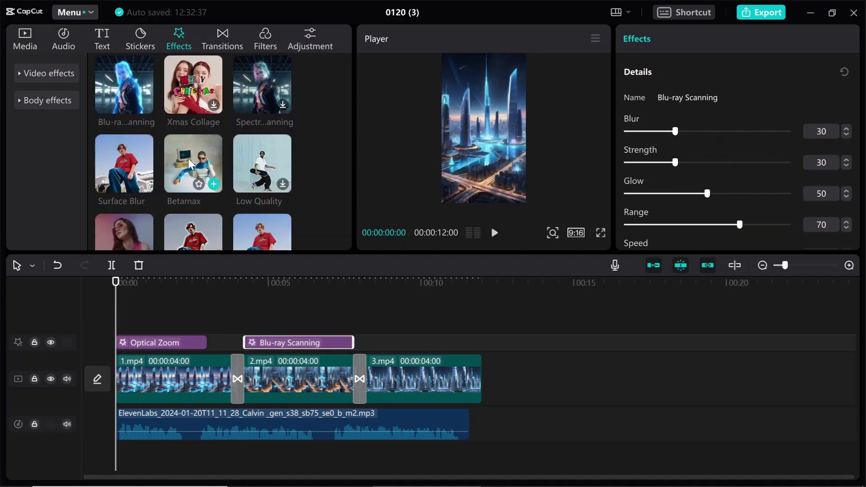
Step: Place the Betamax effect over the third clip and stretch it to cover it
drag(193, 163, 375, 344)
drag(447, 343, 482, 338)
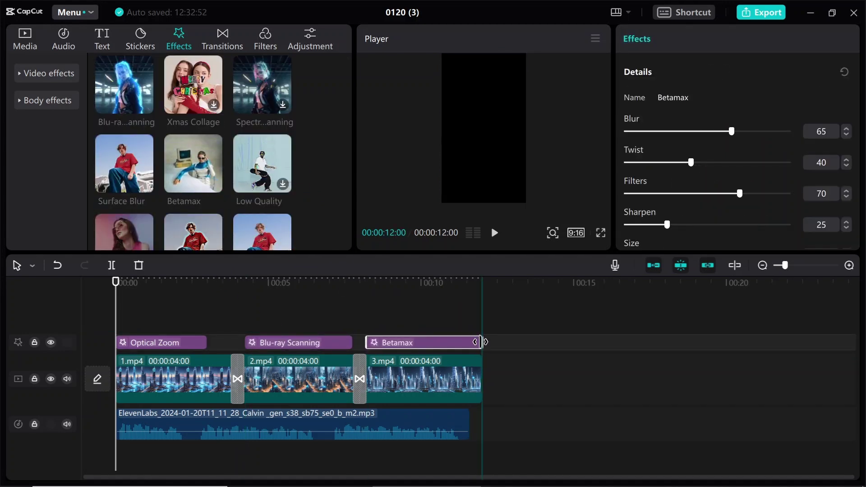
Step: Generate English auto captions from the voiceover
click(101, 38)
click(51, 154)
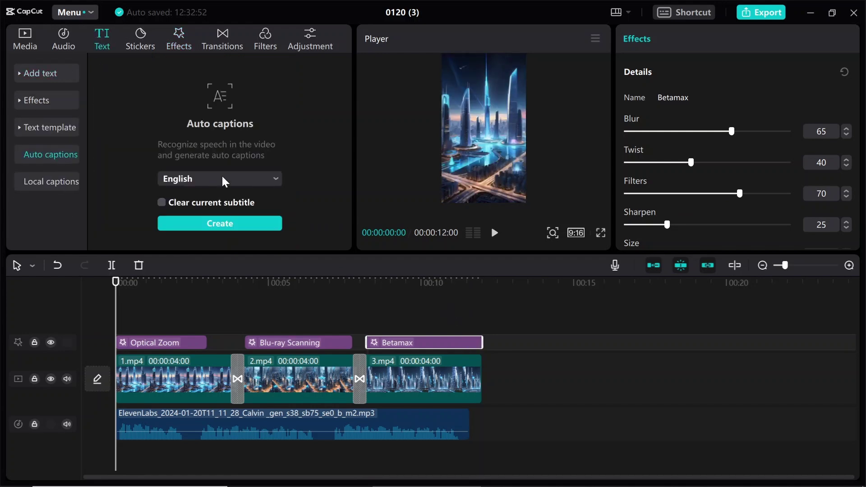
click(219, 224)
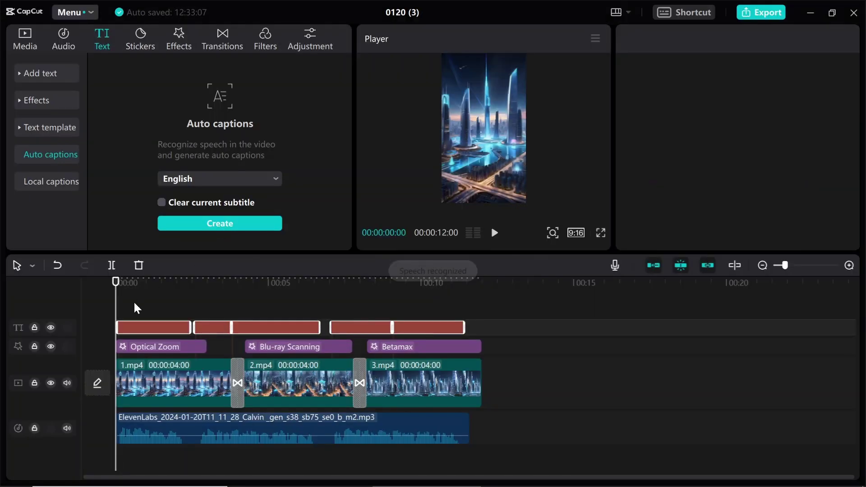
Step: Split the long captions into shorter phrase-length lines, moving 'the latest' onto the advancements caption
key(Return)
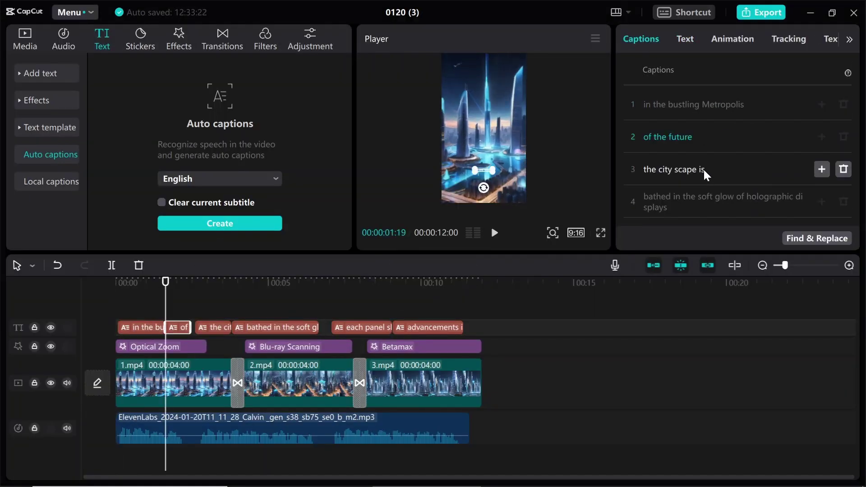
scroll(748, 135, down, 2)
click(717, 143)
key(Return)
click(734, 177)
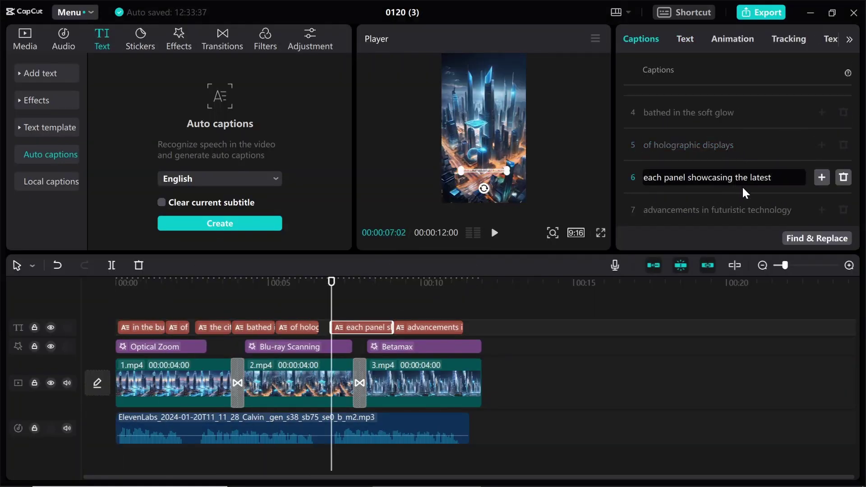
key(Return)
click(645, 210)
key(BackSpace)
text(the latesta)
click(693, 210)
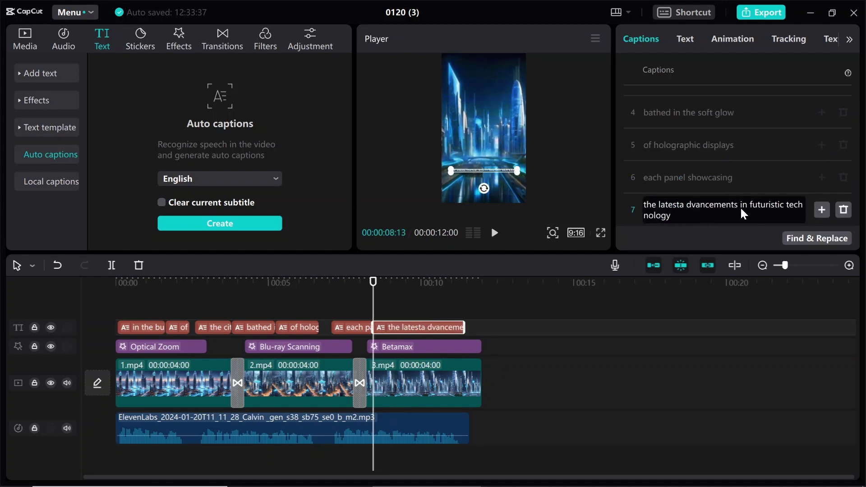
key(Return)
click(685, 38)
Step: Give all captions the Onest-Blk font and yellow preset, and move them up the frame
click(717, 179)
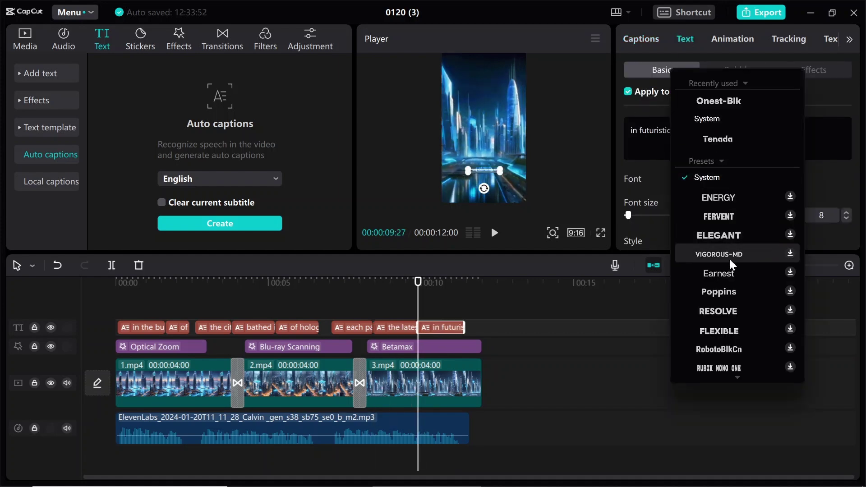
click(718, 101)
scroll(744, 169, down, 3)
click(754, 165)
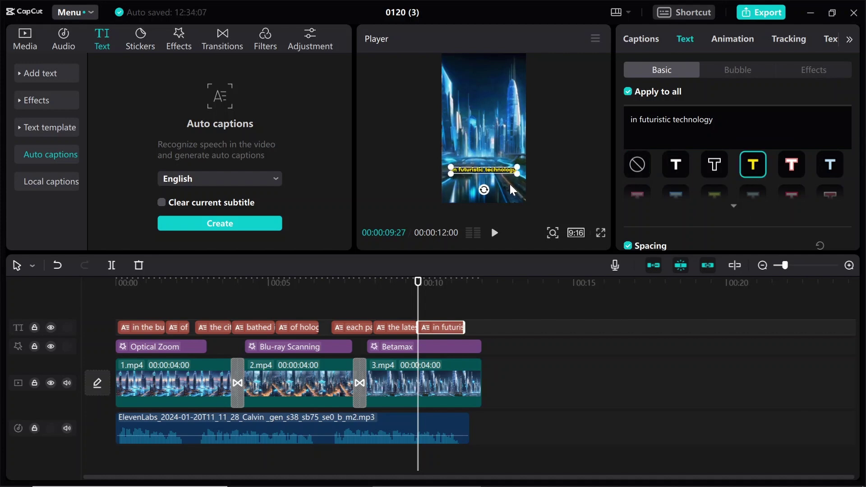
mouse_move(501, 171)
mouse_down()
mouse_move(521, 165)
mouse_move(484, 139)
mouse_up()
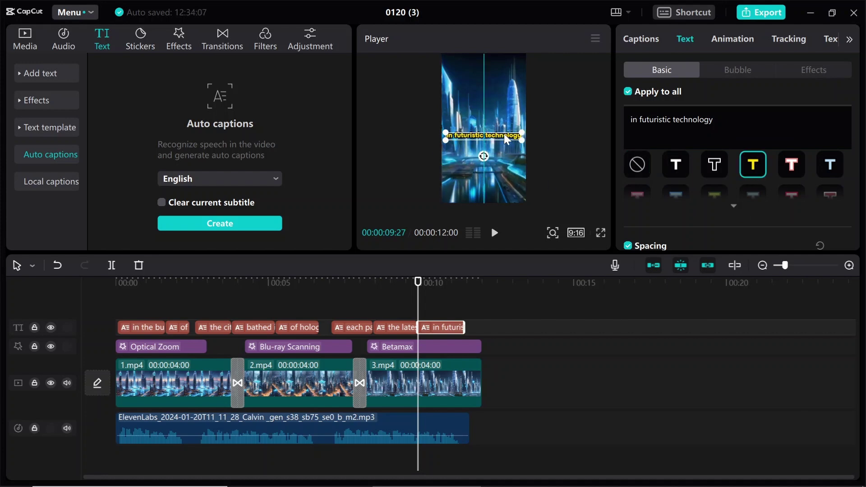
Step: Preview the video full screen from the start
click(116, 283)
click(600, 232)
key(space)
key(Escape)
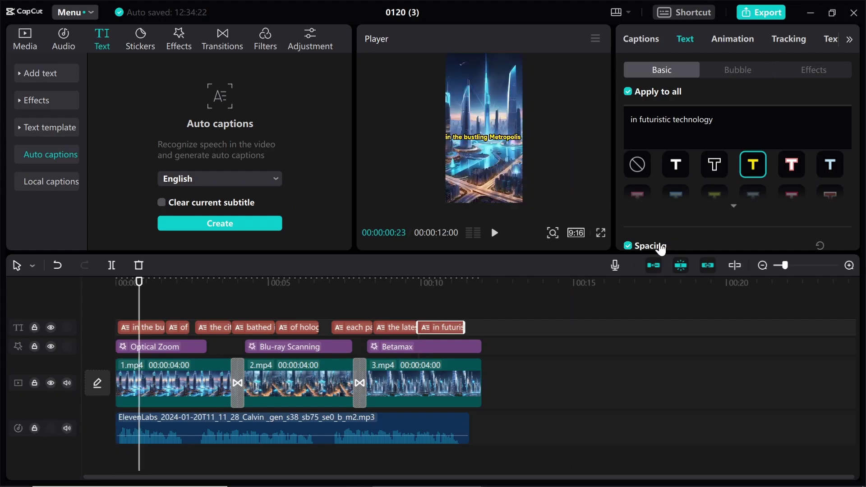
Step: After a preview, move 'is' from 'the city scape' caption to read 'is bathed in the soft glow'
click(601, 232)
key(space)
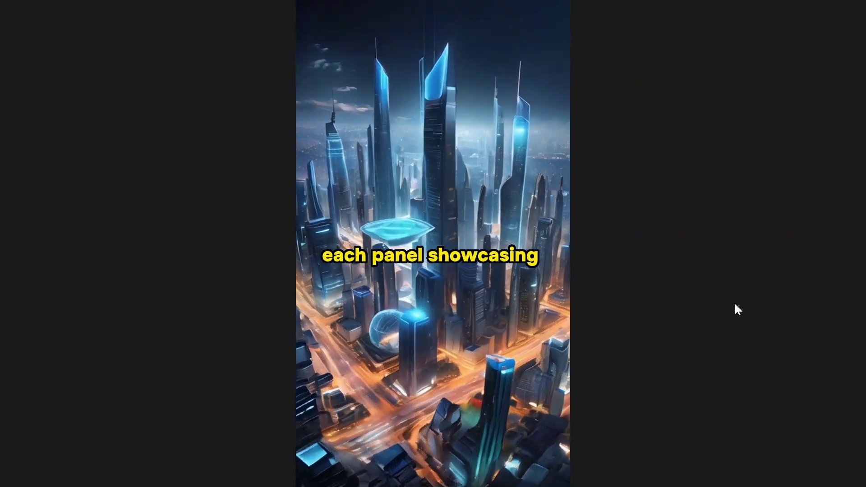
key(Escape)
click(641, 39)
click(702, 169)
key(Return)
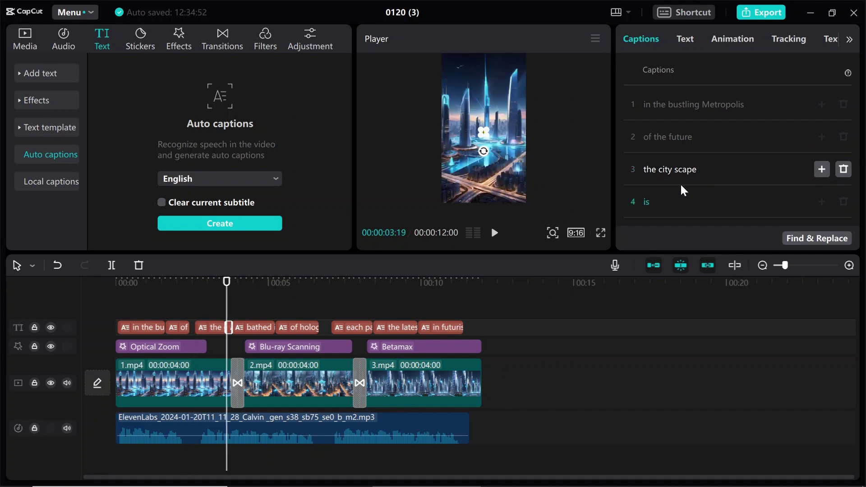
click(644, 201)
key(BackSpace)
click(698, 187)
click(649, 201)
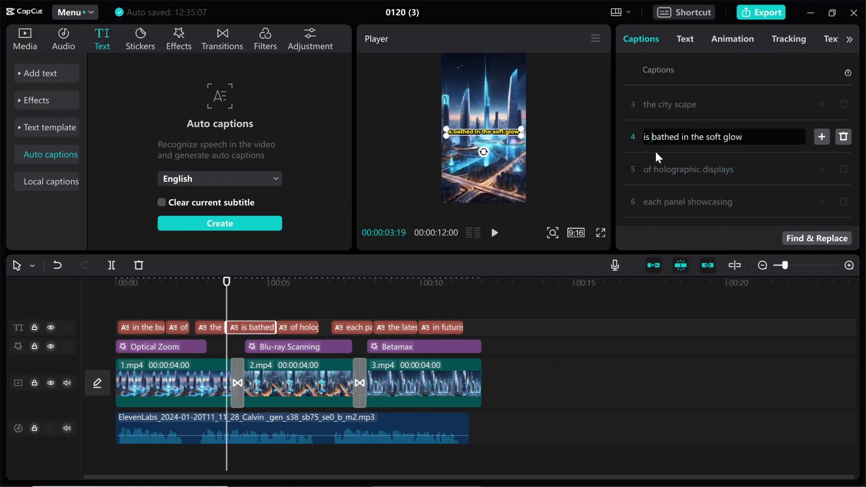
scroll(697, 169, up, 3)
Step: Play the edited video from the first caption to check the result
click(115, 282)
click(600, 233)
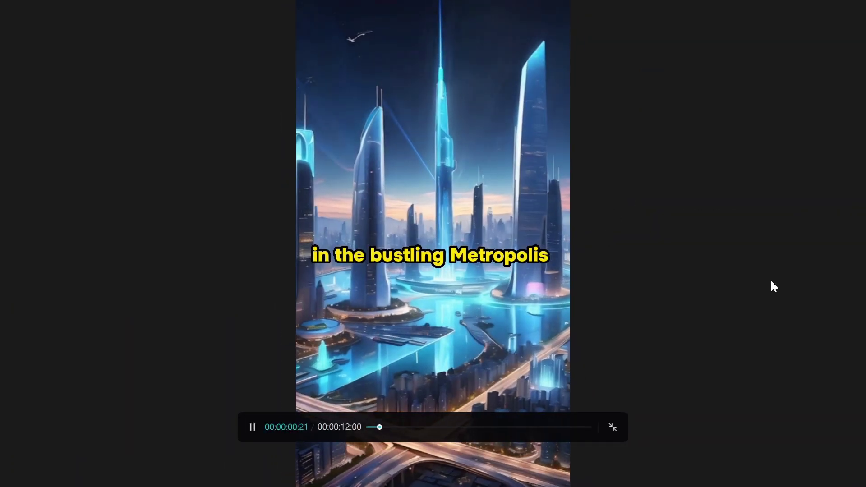
key(Escape)
click(142, 327)
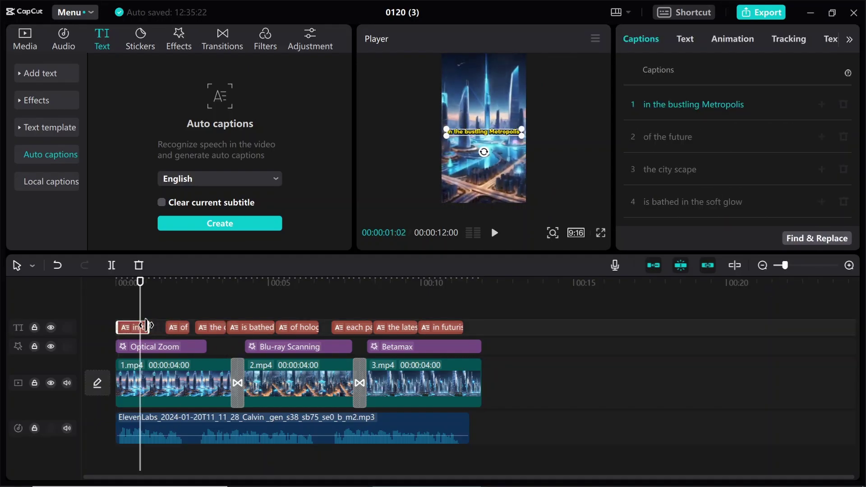
click(117, 283)
key(space)
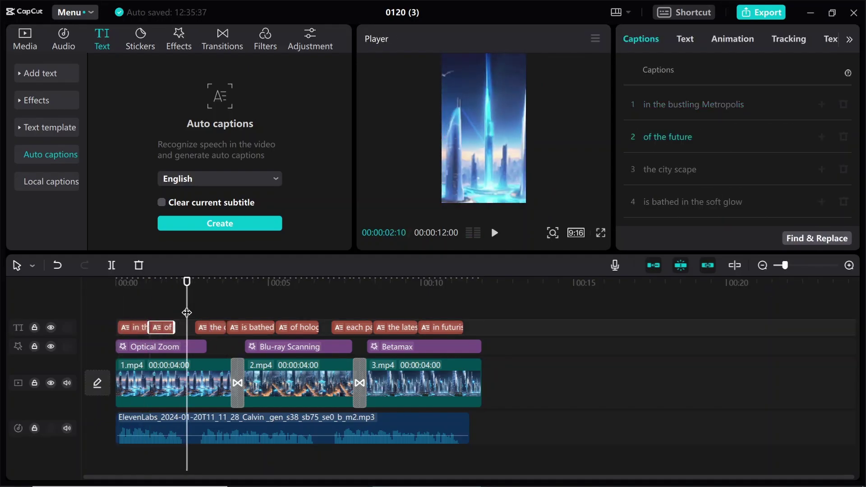
click(161, 303)
key(space)
key(space)
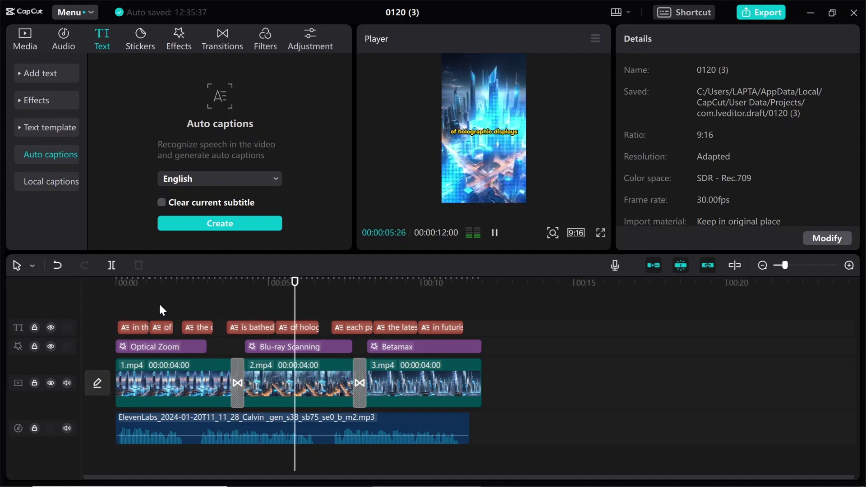